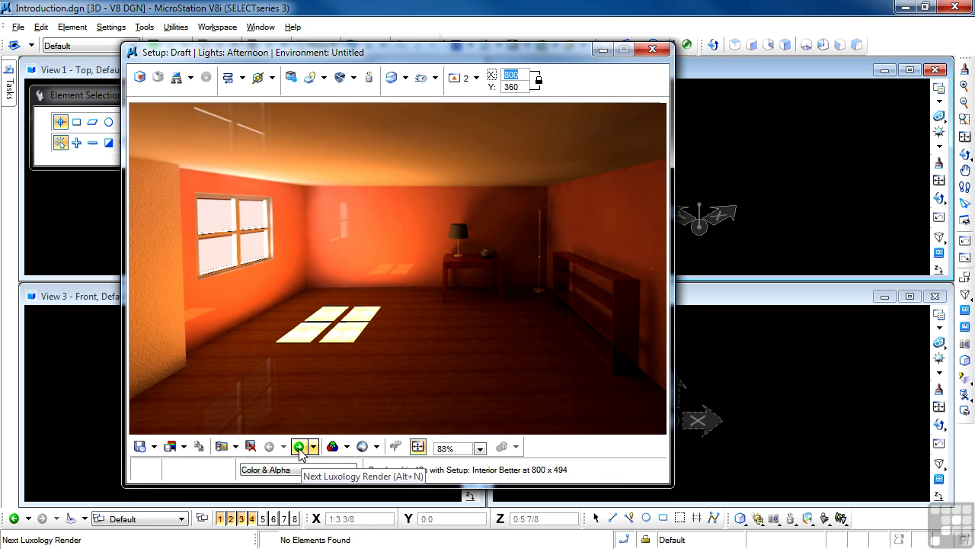
Step: Browse through the saved Luxology renders, from the interior scenes to the exterior street views, and close the render window
left_click(300, 450)
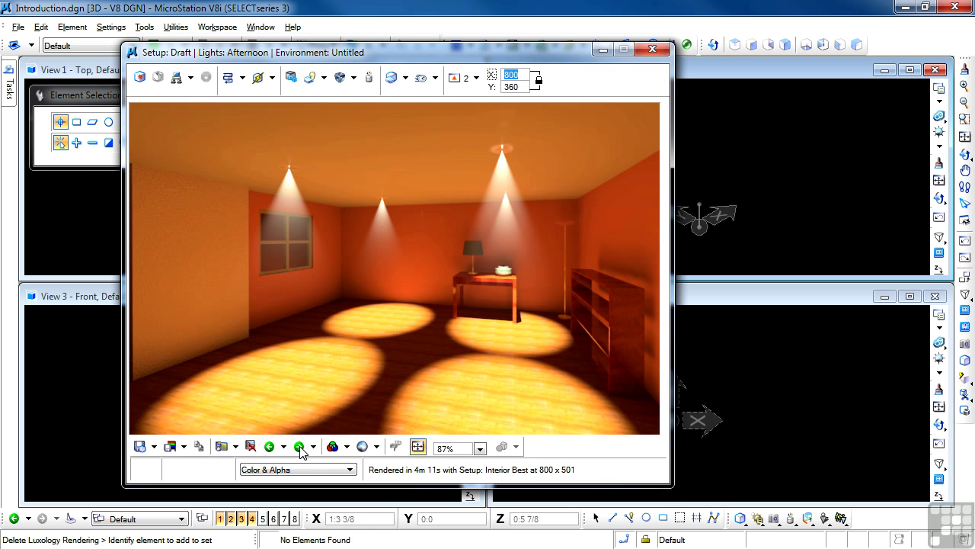
left_click(300, 449)
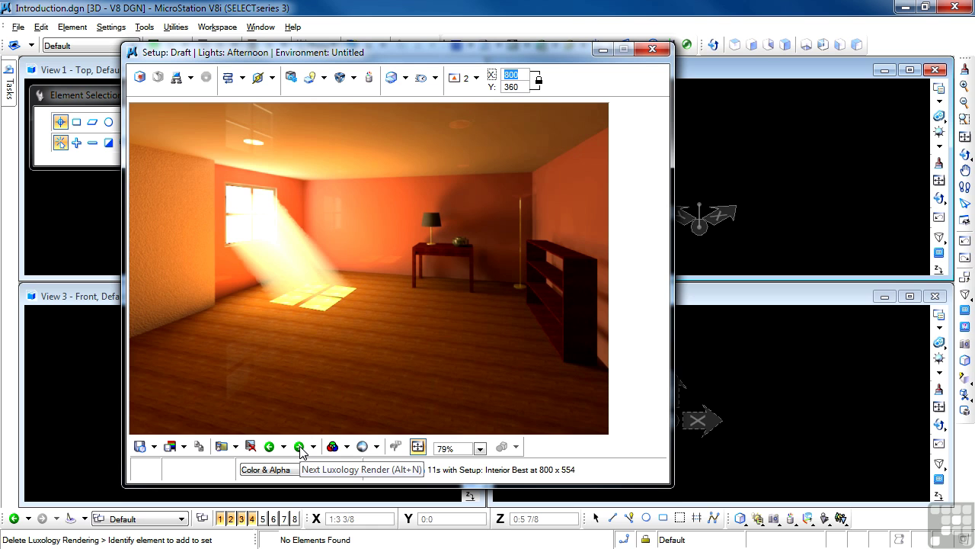
left_click(300, 449)
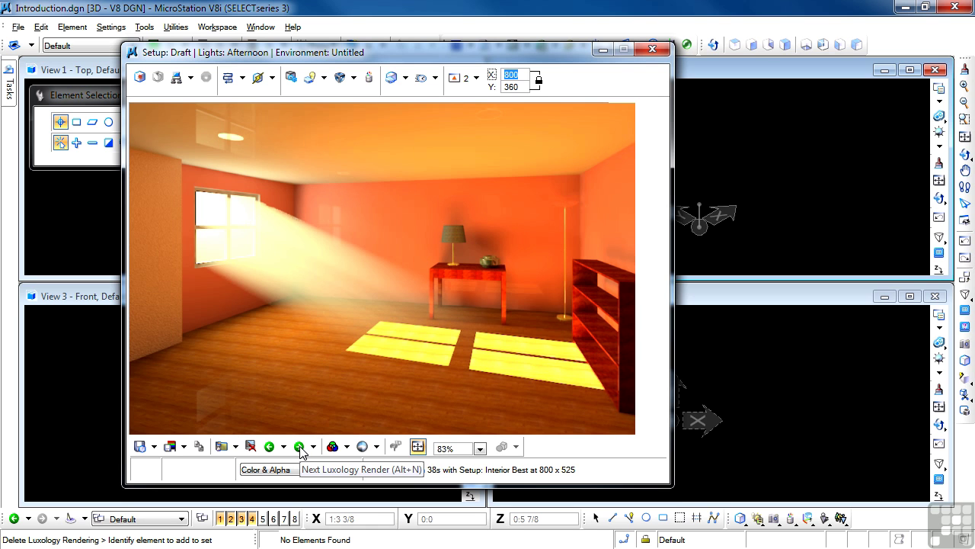
left_click(300, 450)
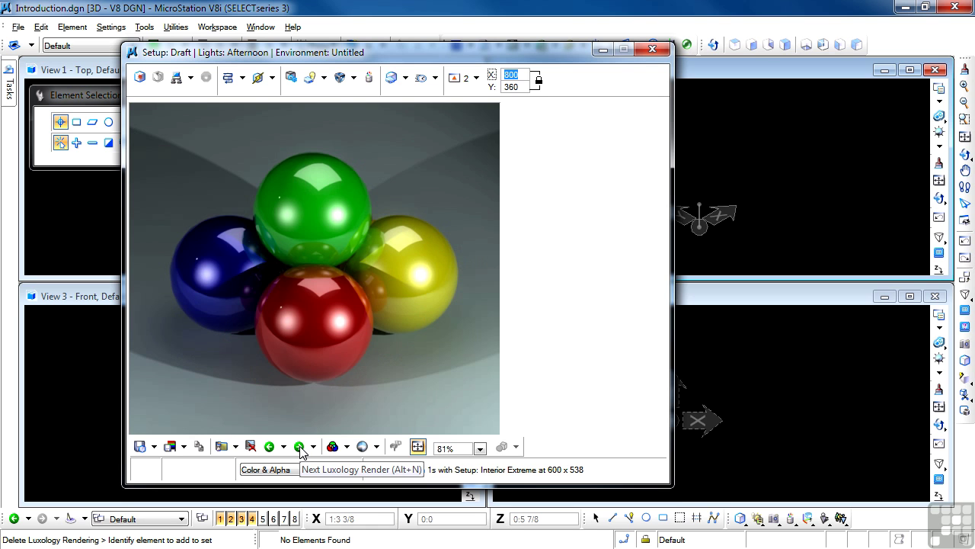
left_click(301, 448)
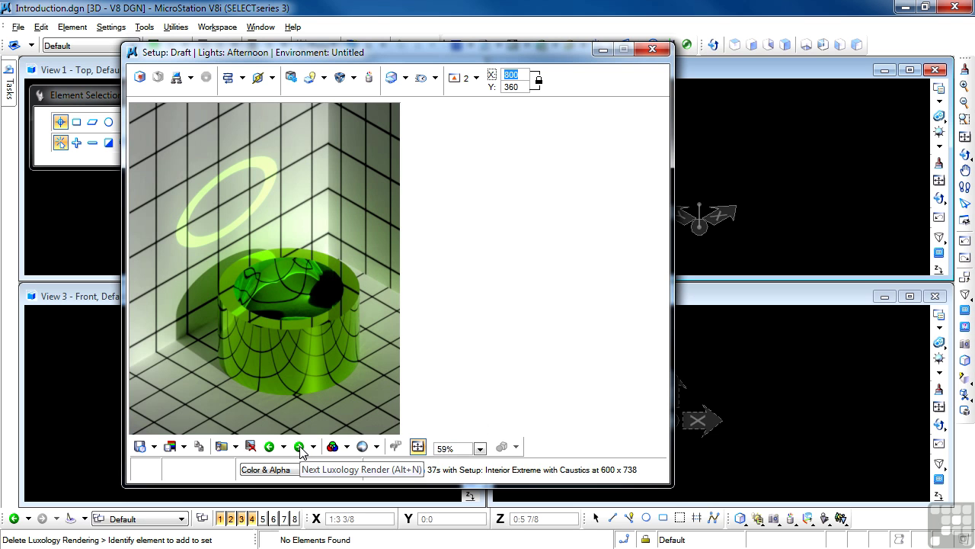
left_click(301, 448)
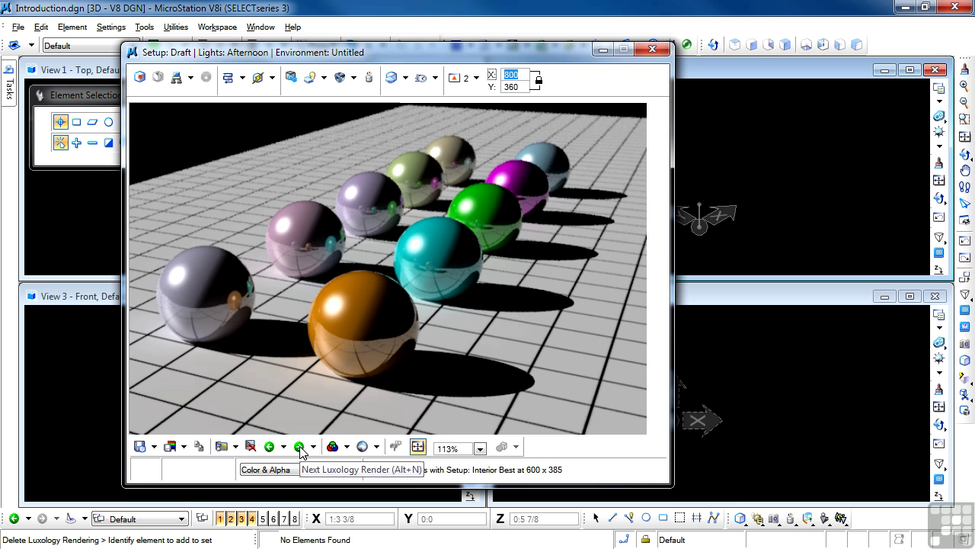
left_click(299, 447)
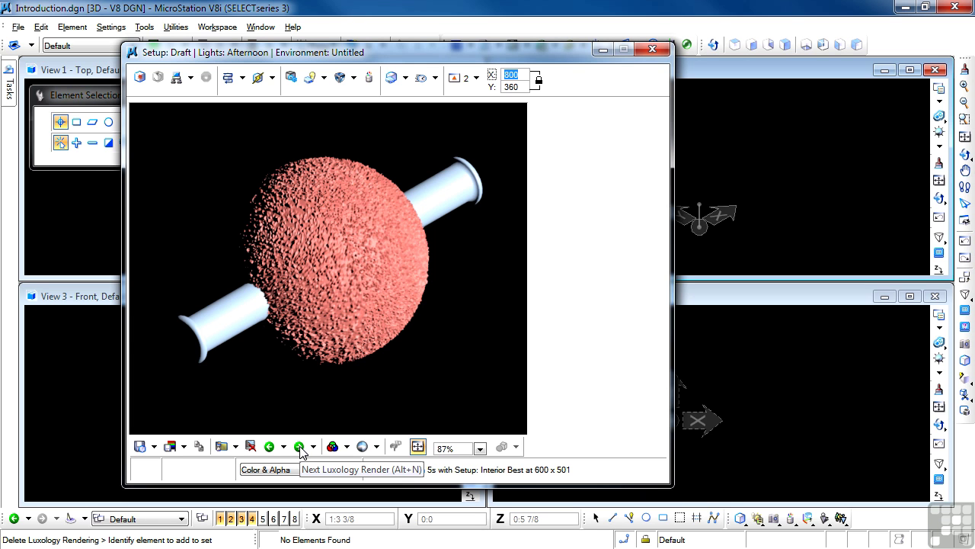
left_click(300, 448)
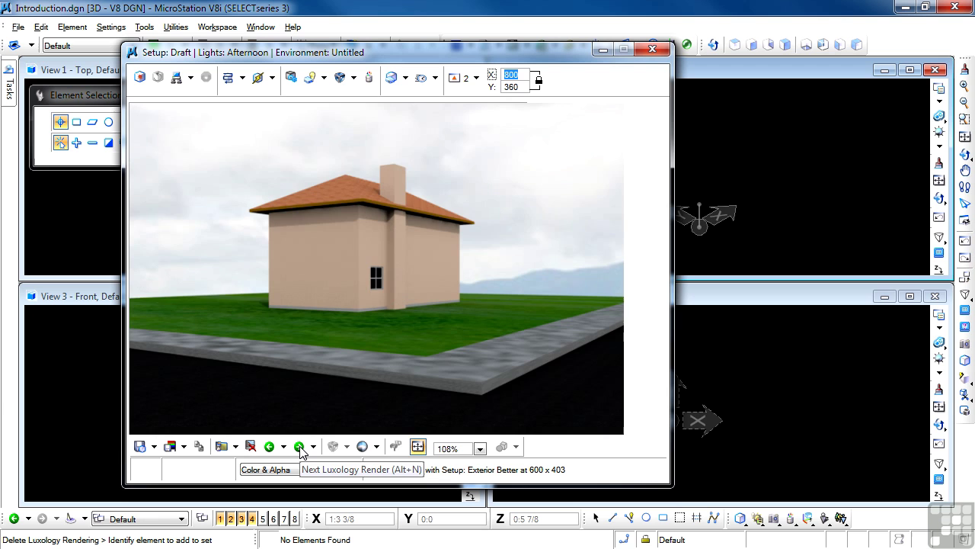
left_click(301, 448)
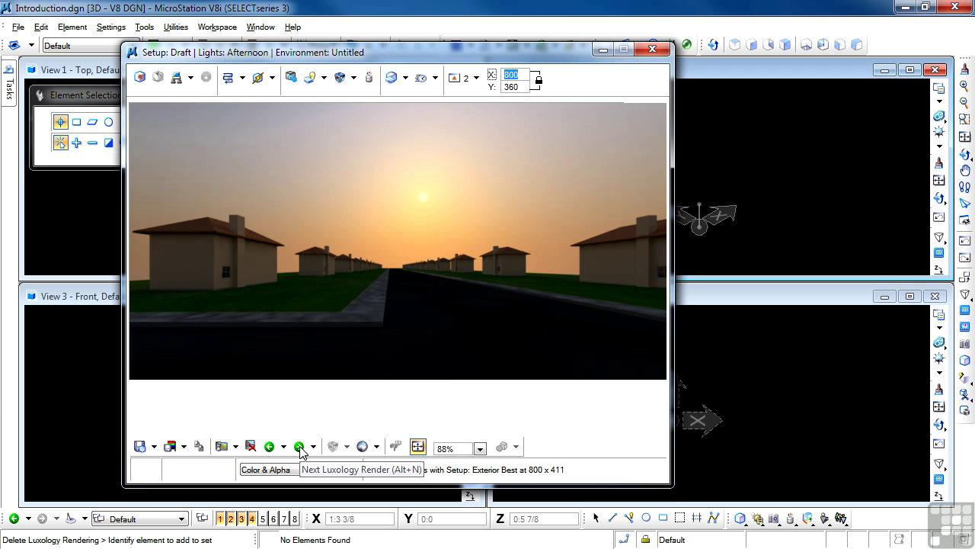
left_click(300, 449)
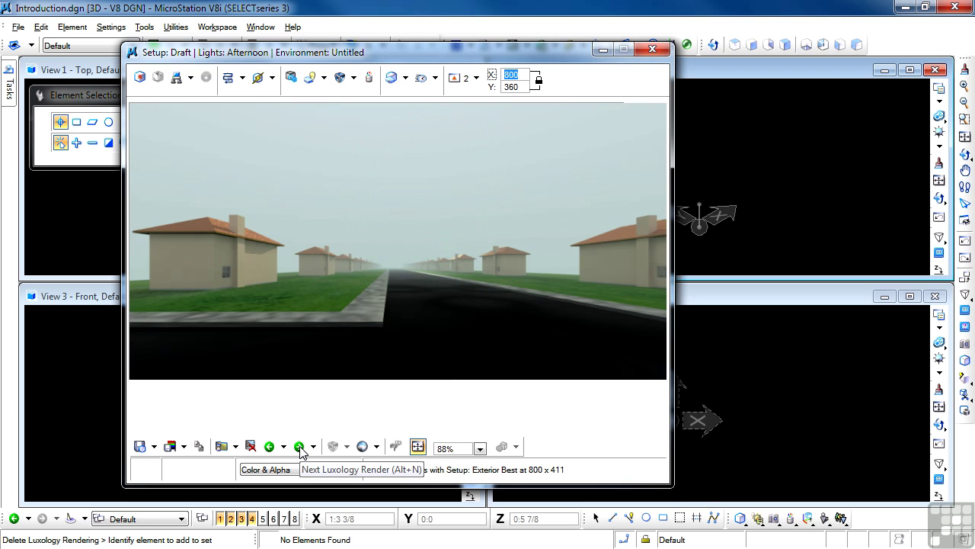
left_click(652, 49)
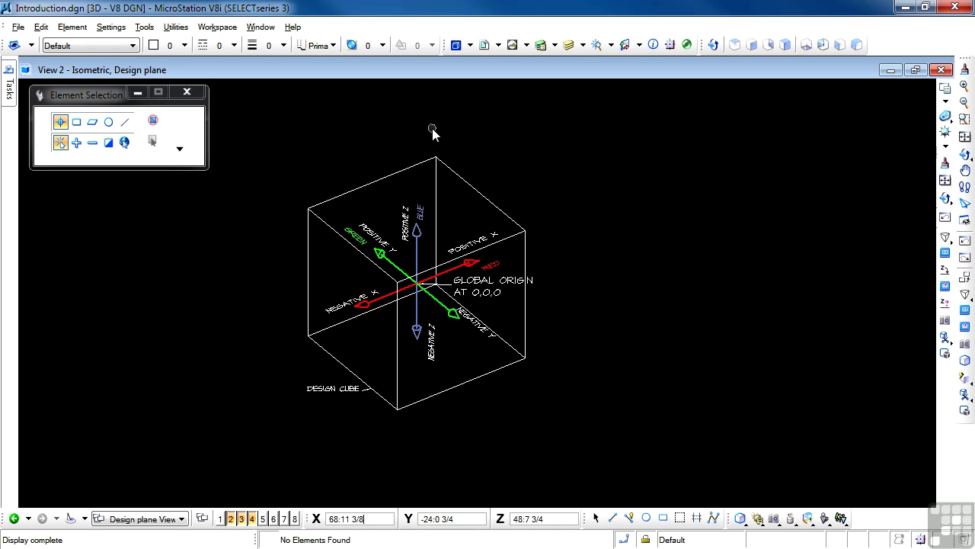
Step: Start a line beside the design cube, set AccuDraw to top rotation, cycle its rotation twice, and cancel the line
left_click(614, 518)
left_click(650, 362)
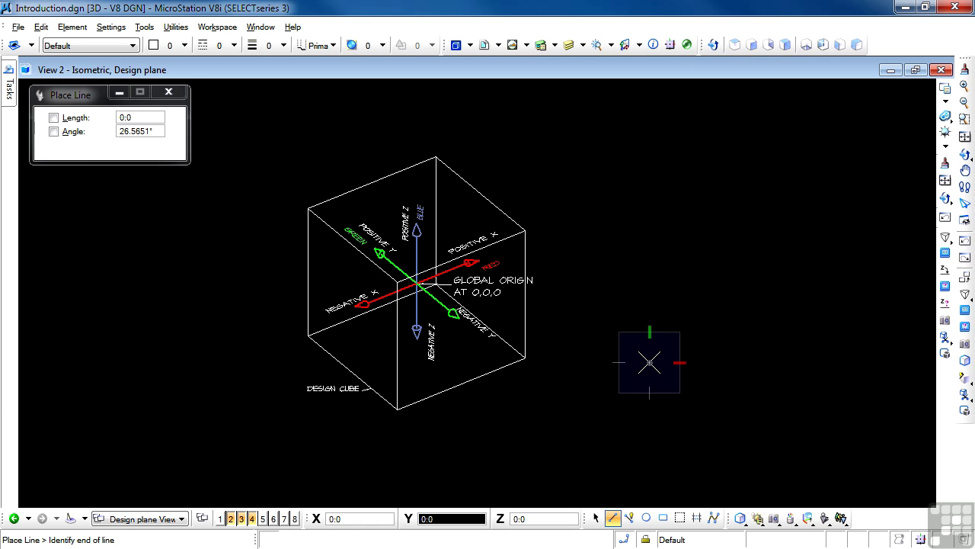
key("t")
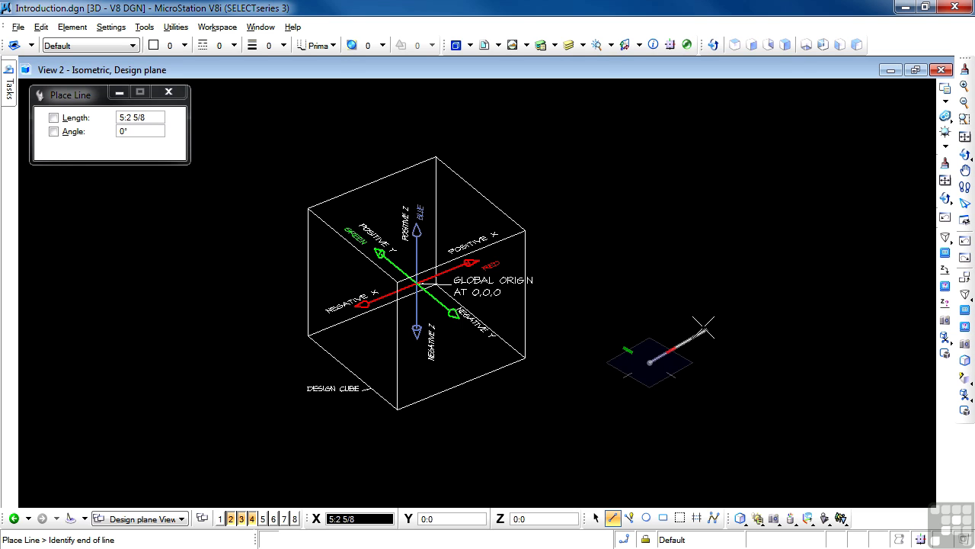
key("e")
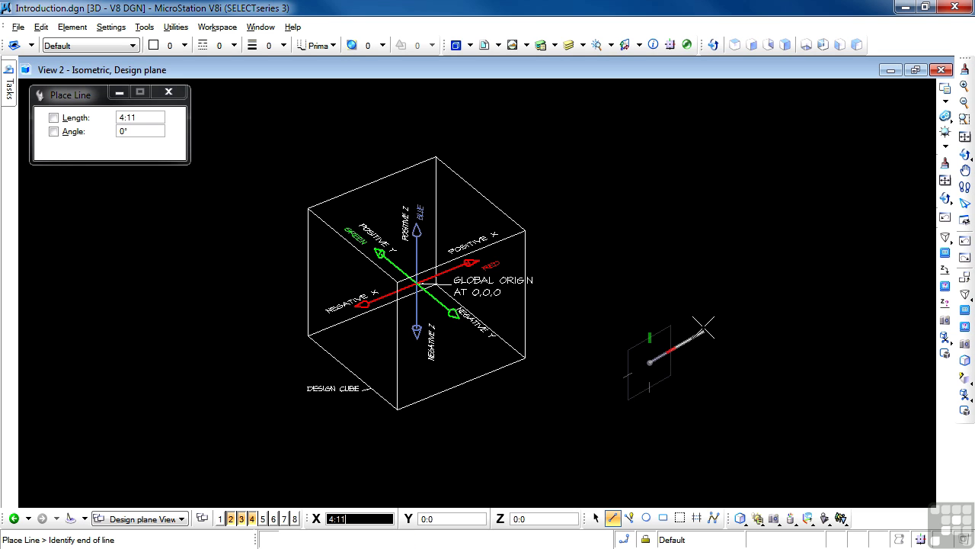
key("e")
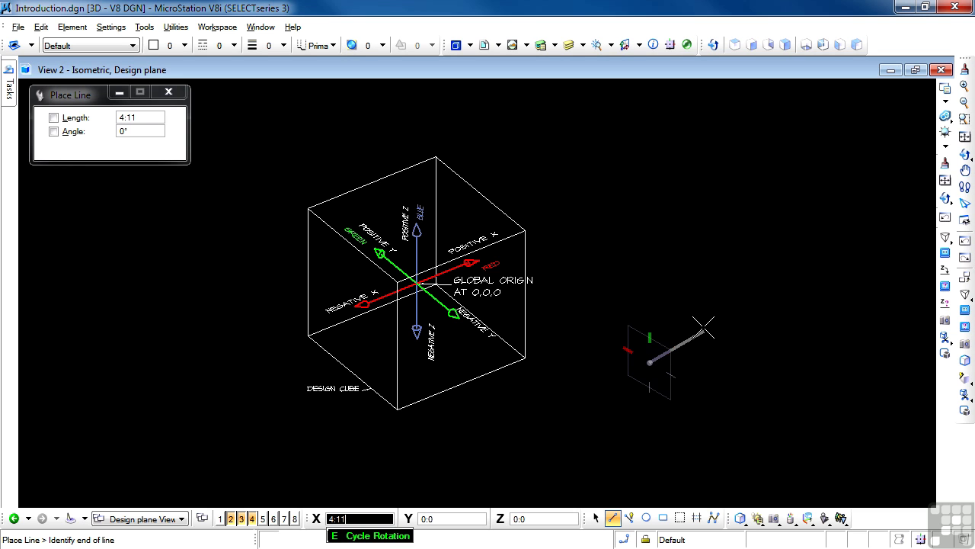
right_click(644, 284)
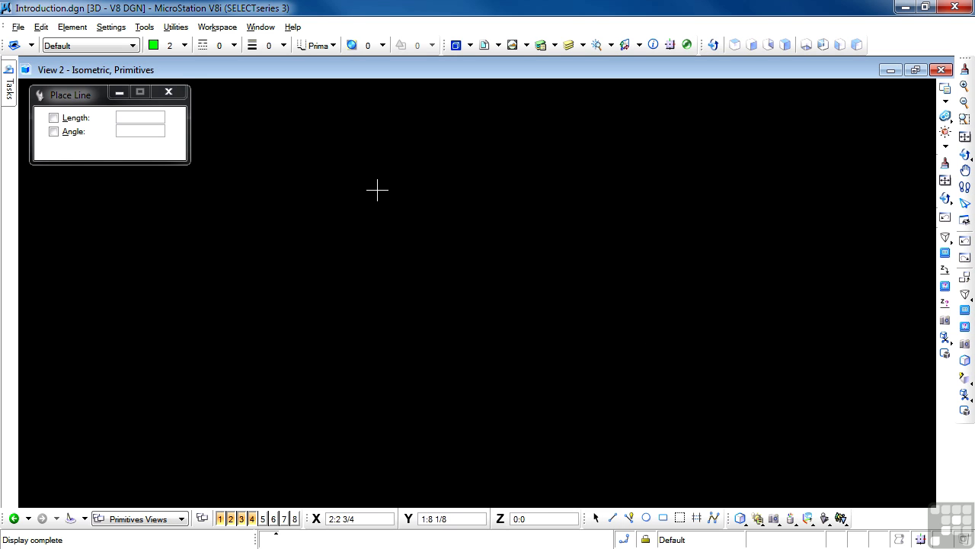
Step: Open the Solids tools as a floating toolbox
left_click(144, 26)
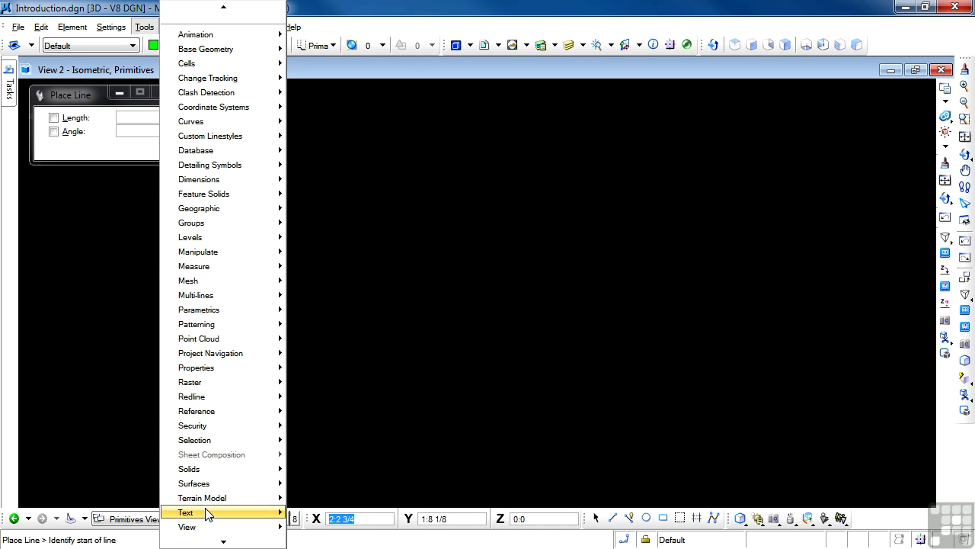
mouse_move(194, 483)
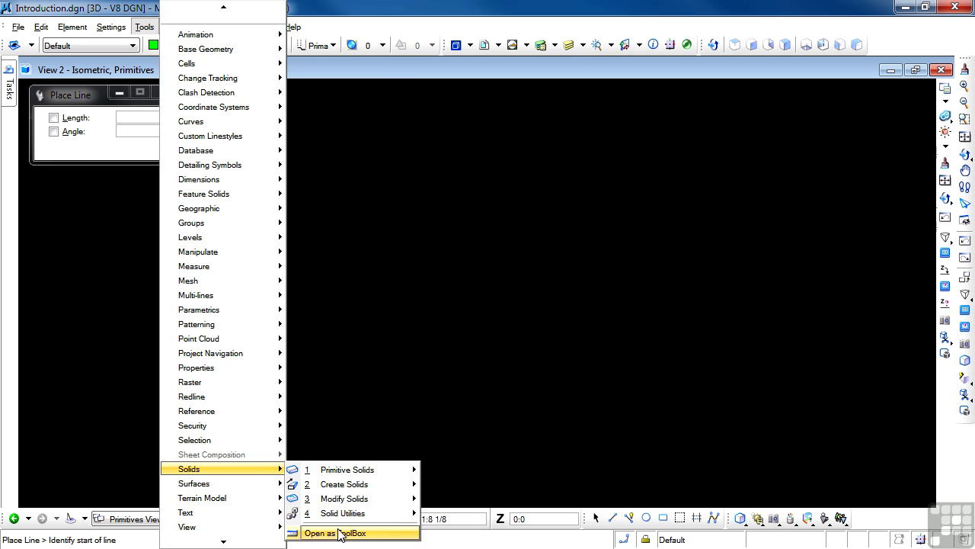
left_click(316, 533)
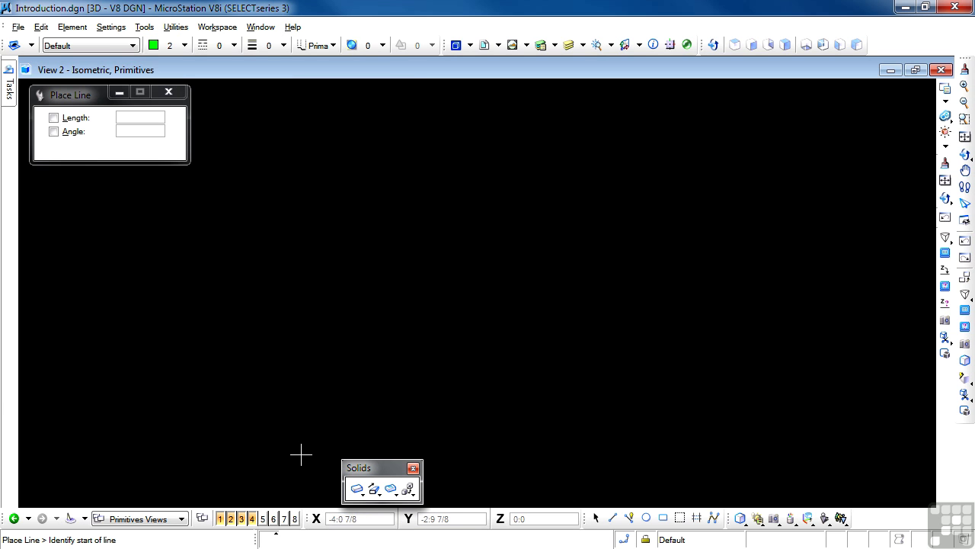
Step: Place an orthogonal slab solid about 1:6 long, 1:3 3/4 wide and 2:2 1/2 high in the isometric view
left_click(358, 489)
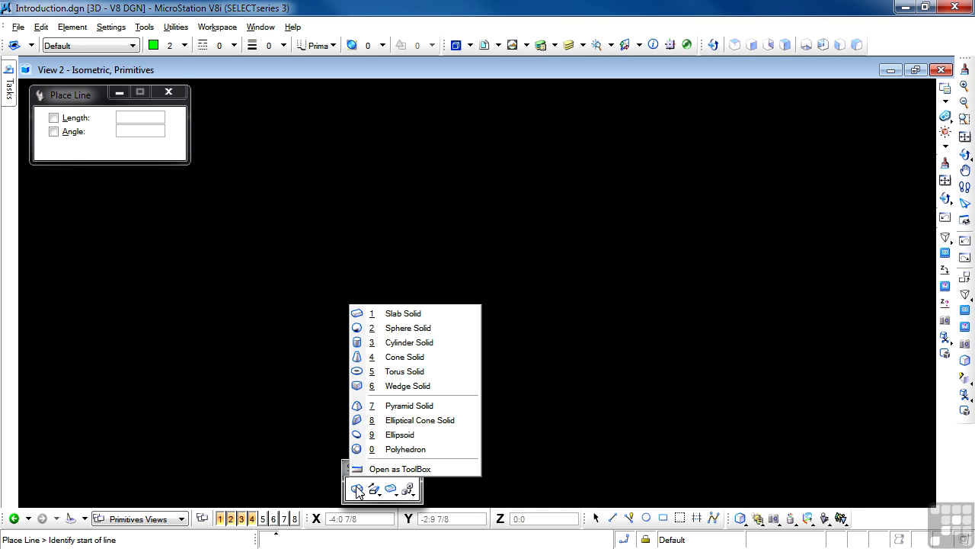
left_click(404, 314)
left_click(338, 337)
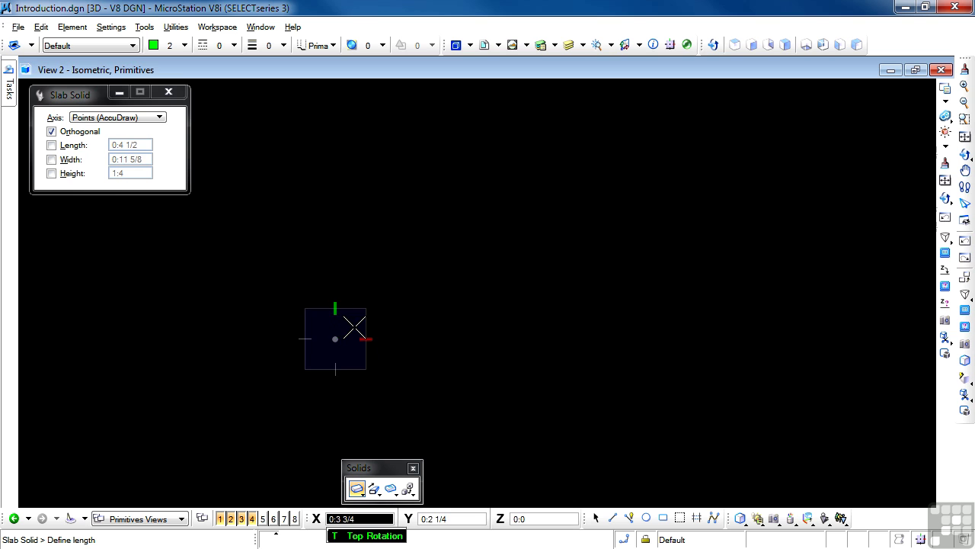
left_click(290, 312)
left_click(345, 271)
left_click(335, 228)
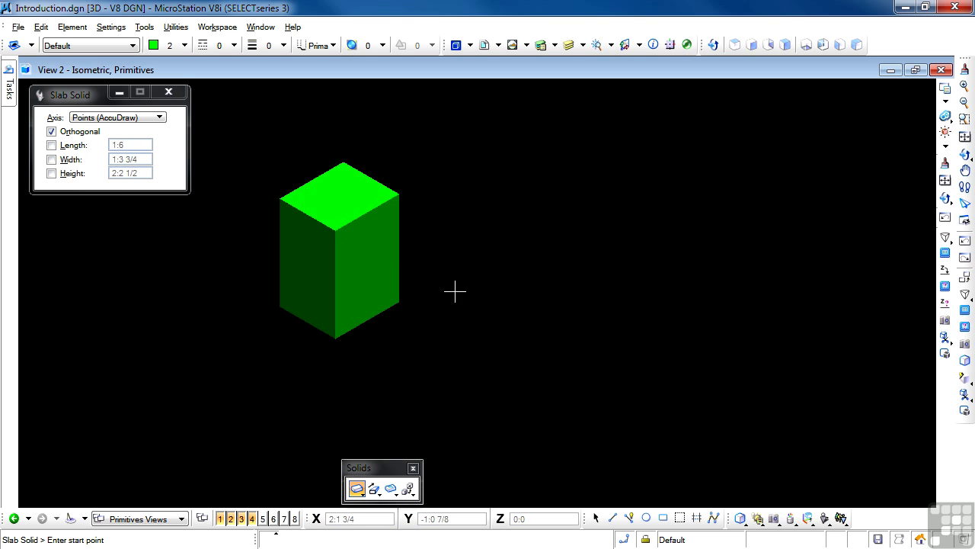
Step: Place a sphere solid by center with a radius of about 1:3 3/4 beside the slab, and display the views in wireframe
left_click(358, 490)
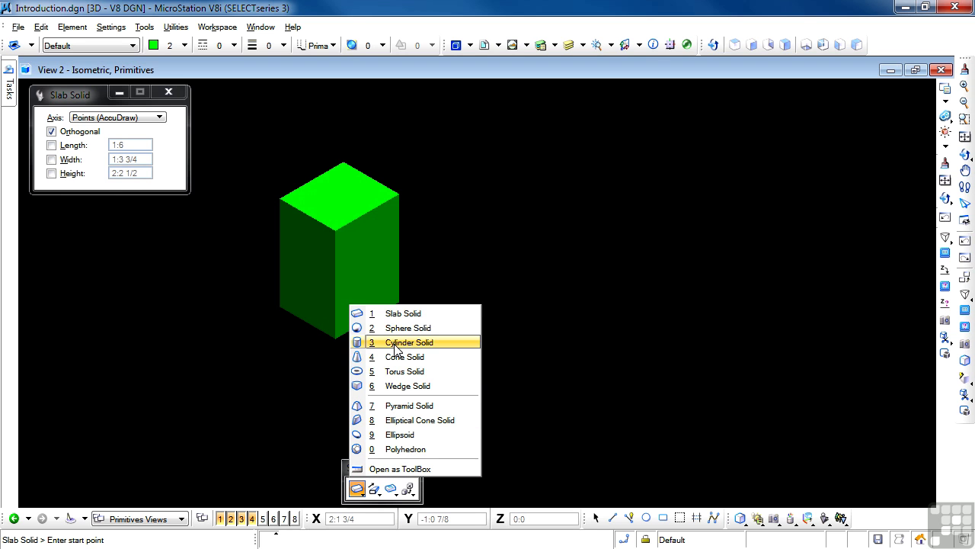
left_click(395, 330)
left_click(541, 250)
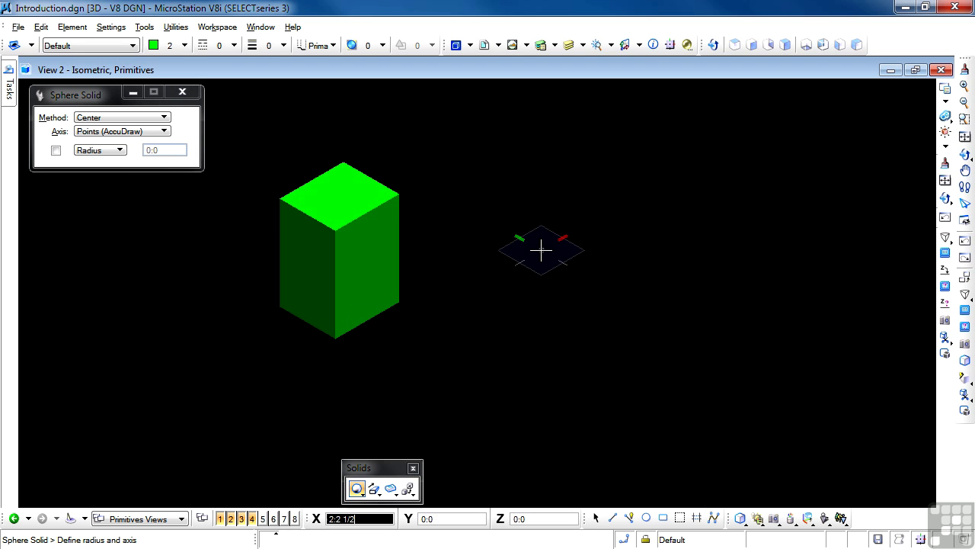
left_click(591, 279)
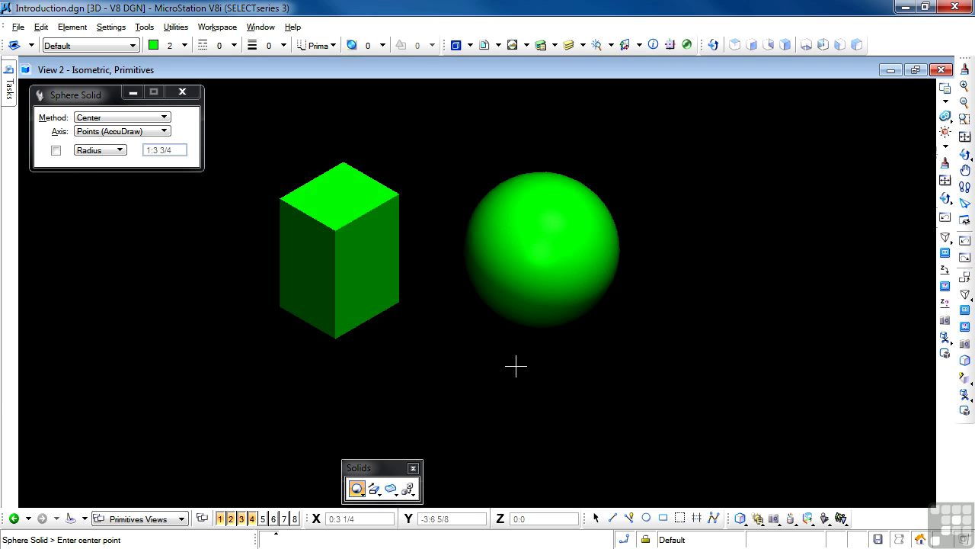
key("F6")
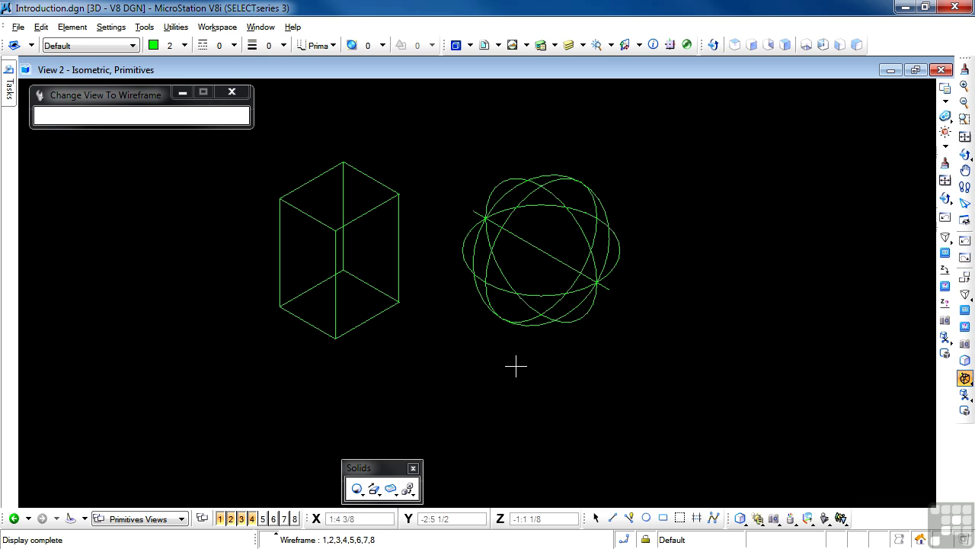
Step: Extrude the first of the two beam profiles orthogonally into a solid about 0:8 5/8 long
left_click(373, 489)
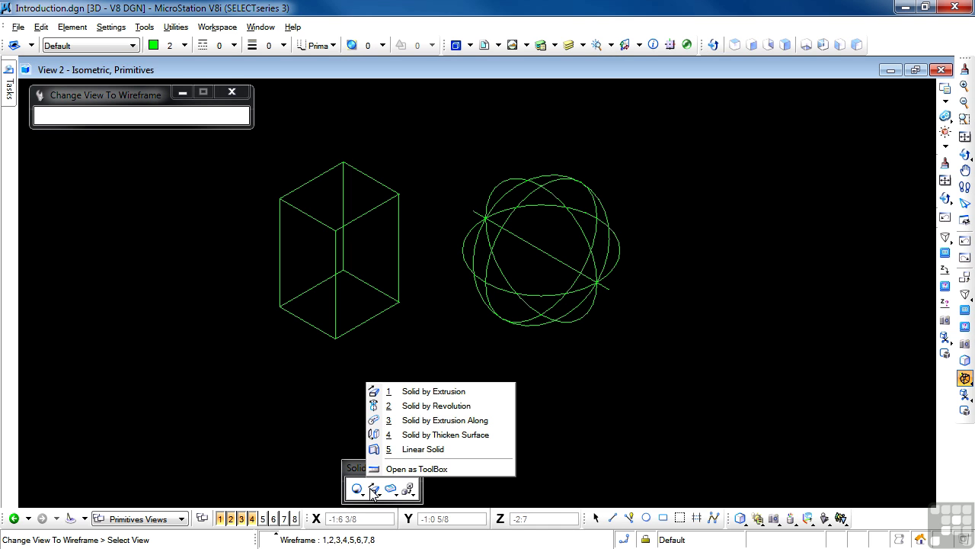
mouse_move(409, 490)
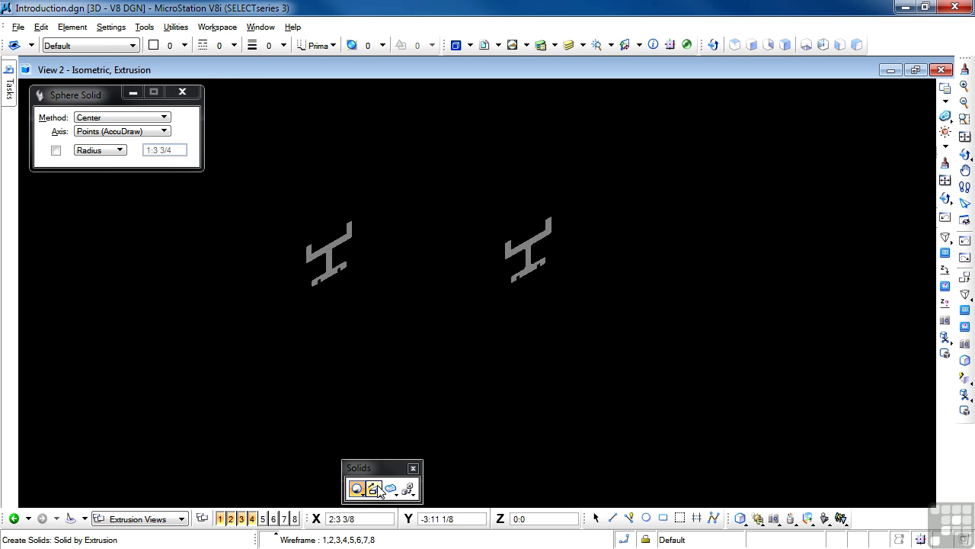
left_click(374, 488)
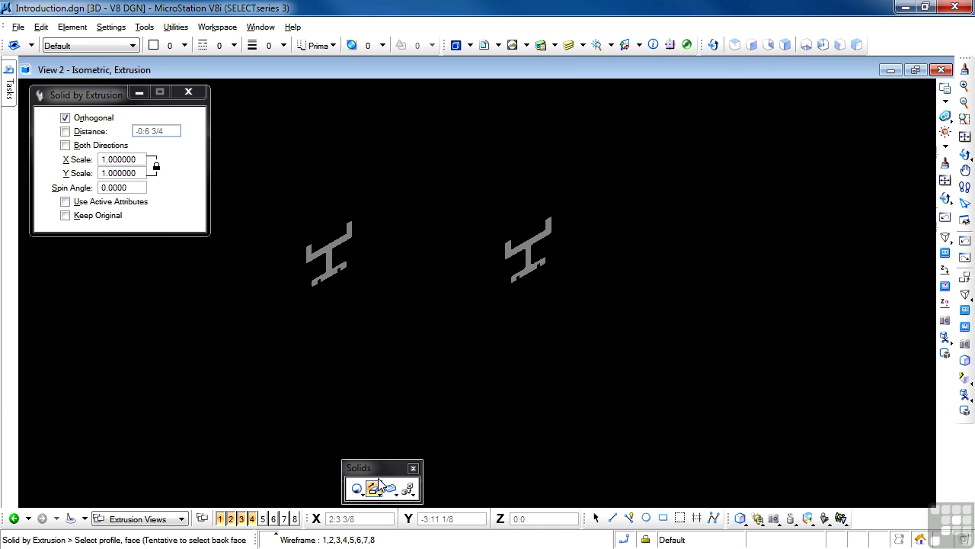
scroll(521, 323, "down", 1)
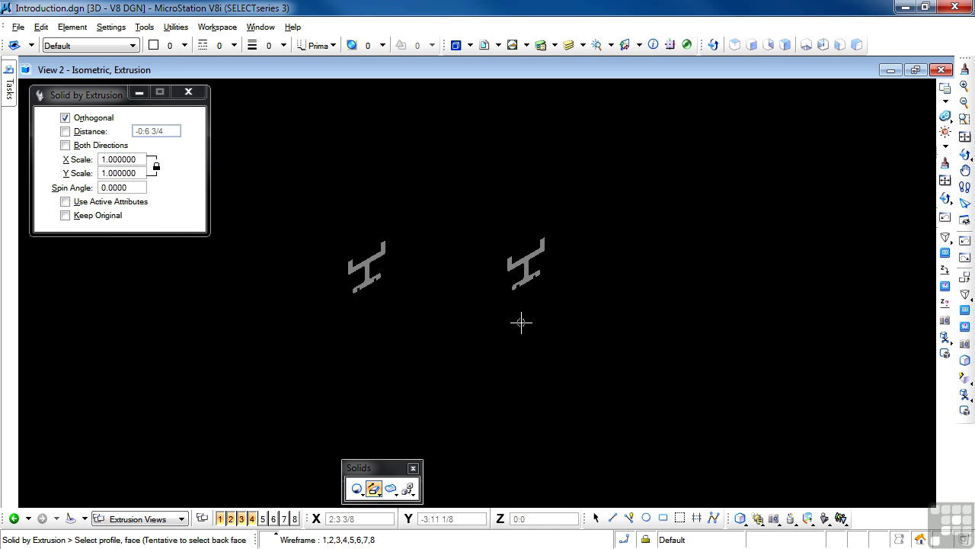
scroll(320, 272, "up", 1)
left_click(353, 279)
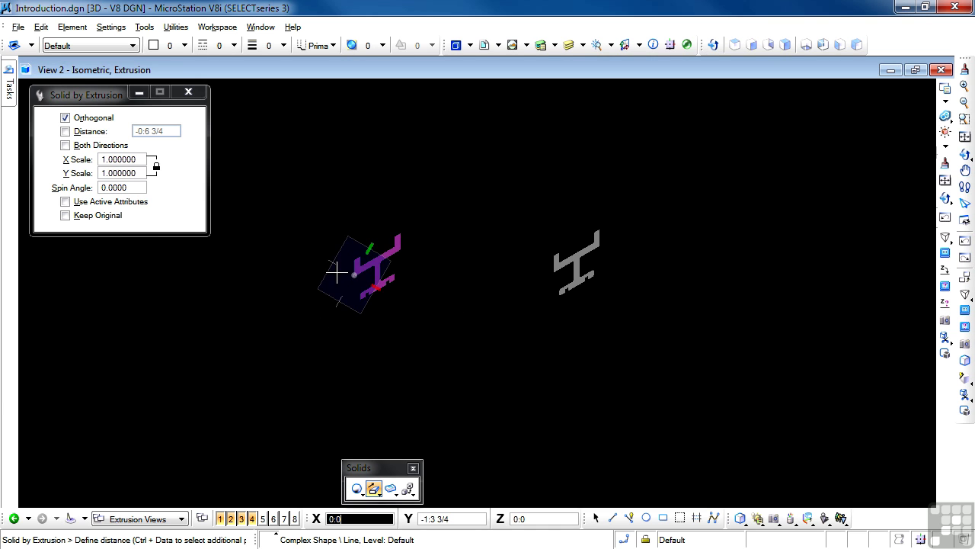
left_click(275, 243)
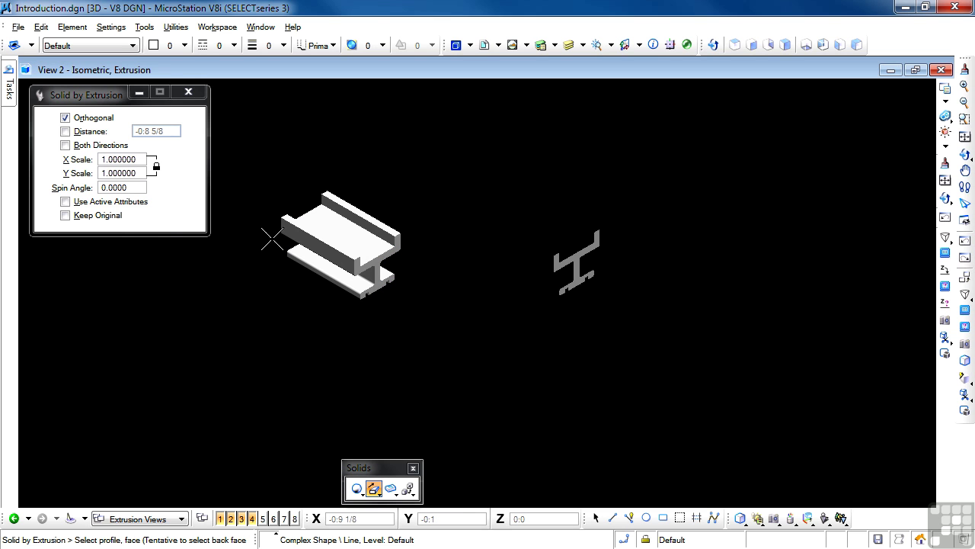
Step: Revolve the remaining beam profile 360 degrees into a solid around an axis picked near its lower end
left_click(373, 491)
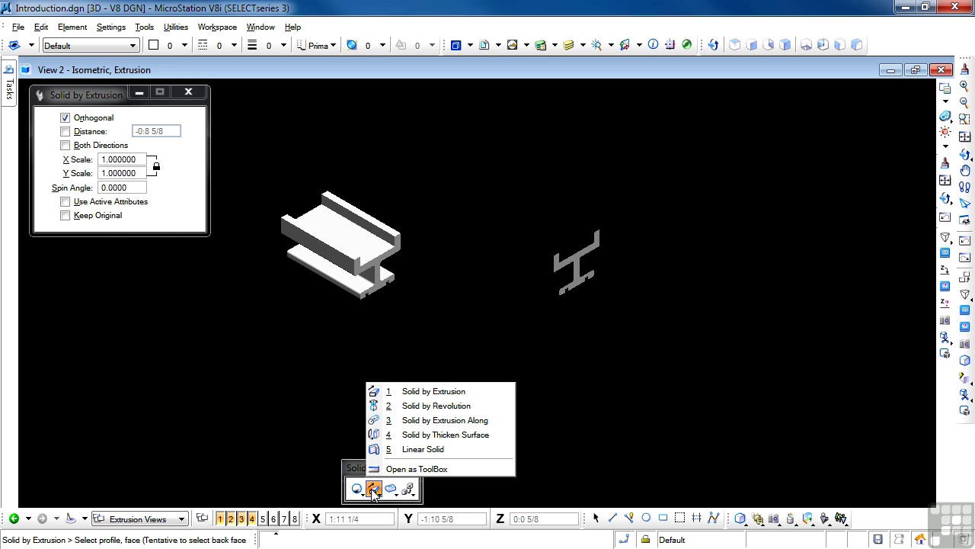
left_click(420, 401)
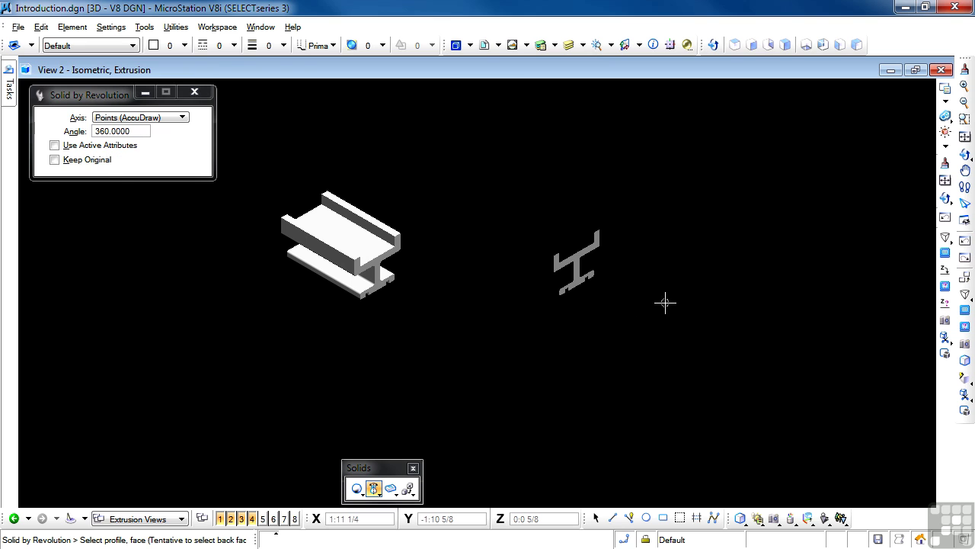
left_click(569, 284)
left_click(567, 291)
left_click(576, 315)
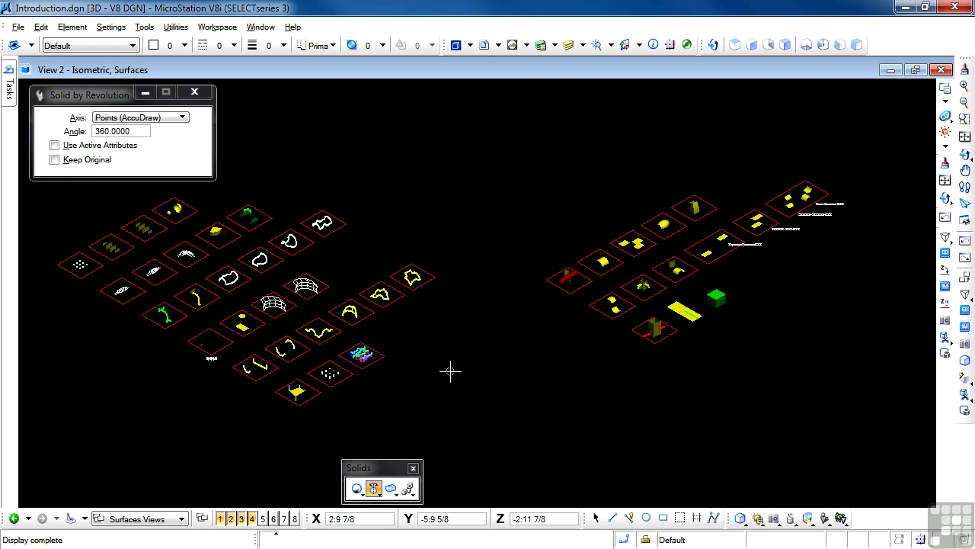
Step: Display the Surfaces toolbox and place it beside the Solids toolbox
left_click(144, 29)
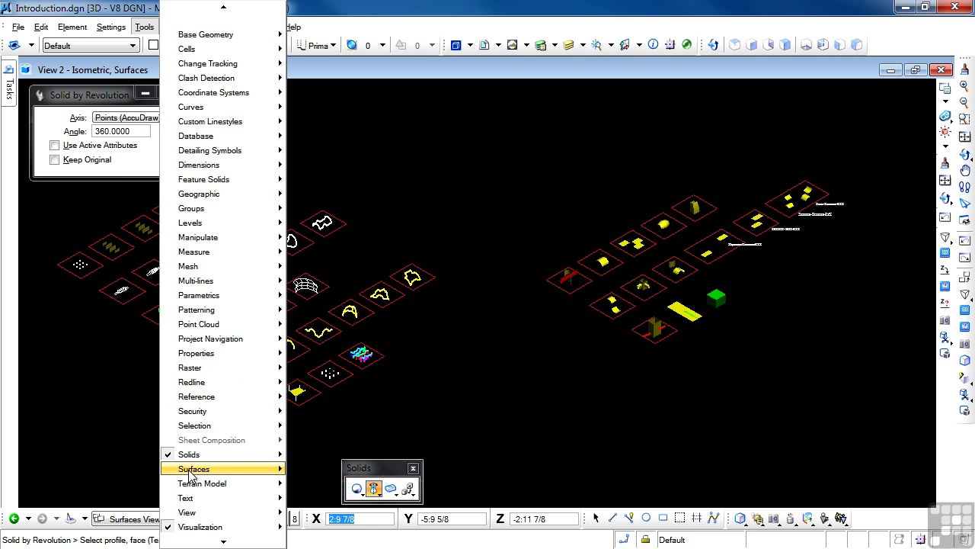
mouse_move(194, 474)
left_click(335, 466)
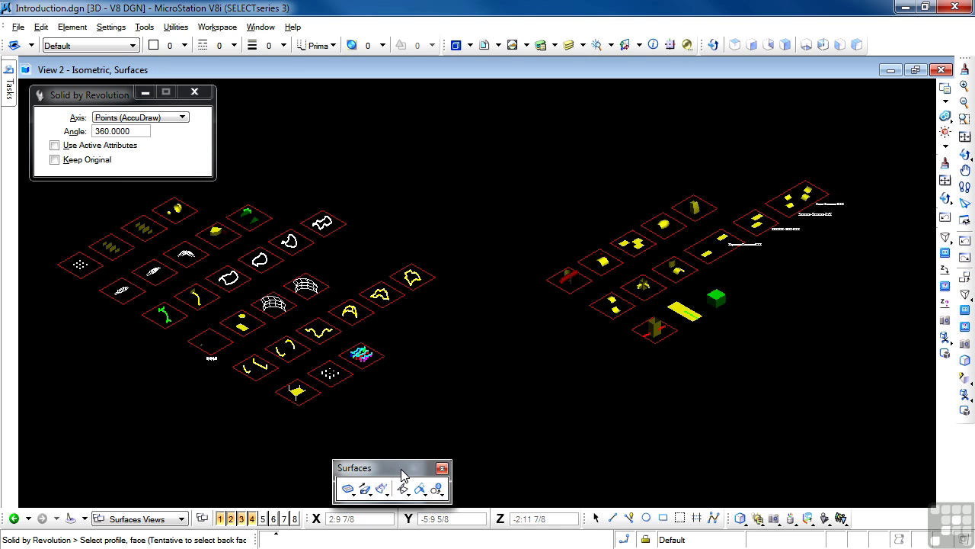
left_click_drag(401, 468, 509, 467)
Step: Start the Slab Surface tool and examine the list of primitive surface tools, from slab to elliptical cone
left_click(456, 488)
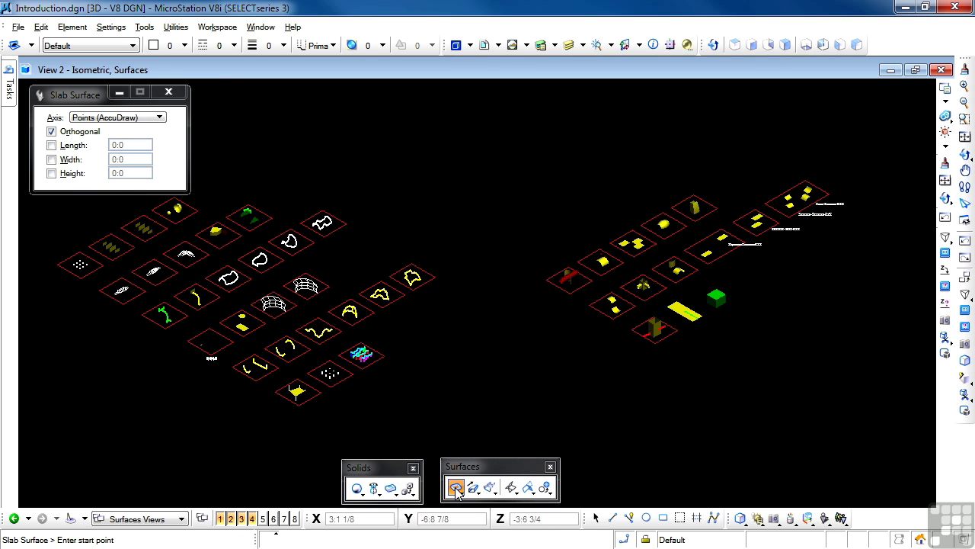
left_click(455, 489)
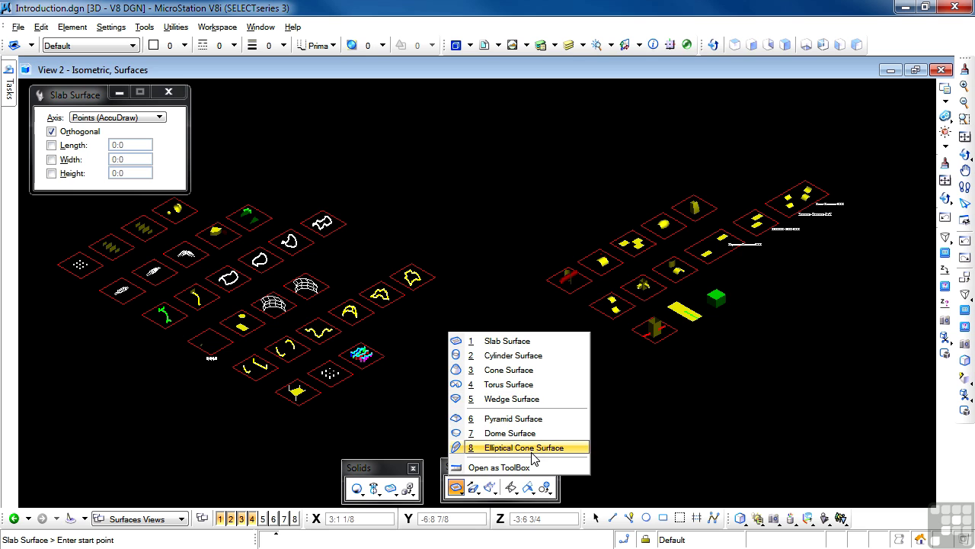
left_click(504, 306)
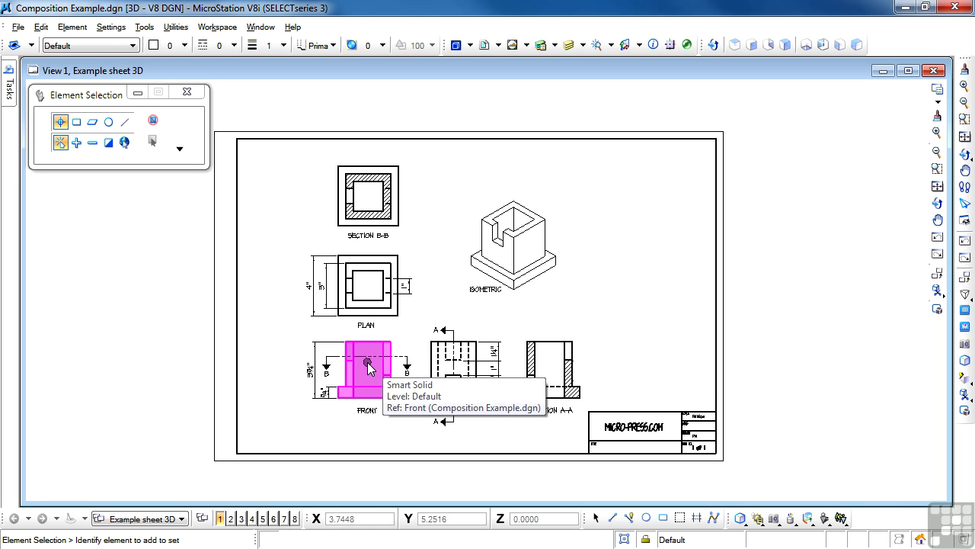
Step: Inspect the referenced plan and isometric views of the part on the composition example sheet, and clear the selection
left_click(377, 315)
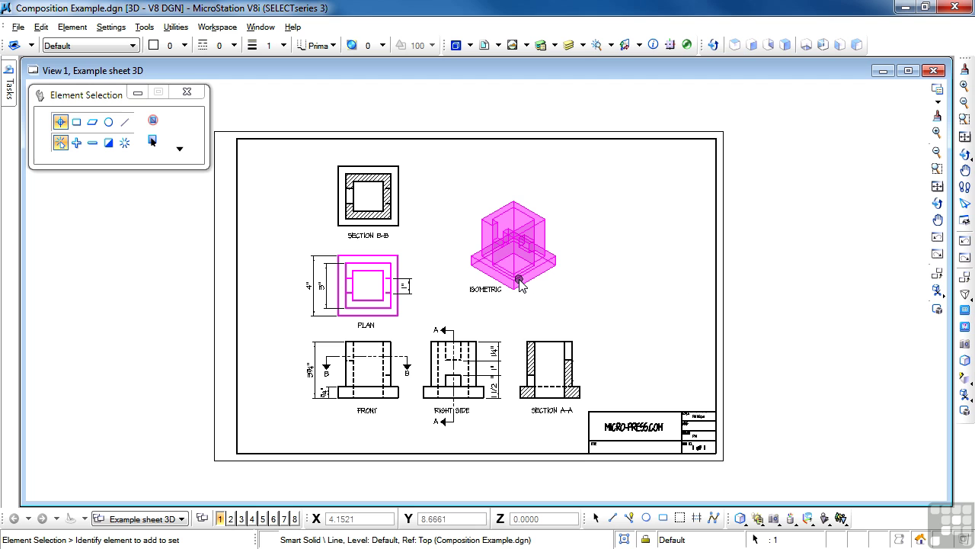
left_click(526, 306)
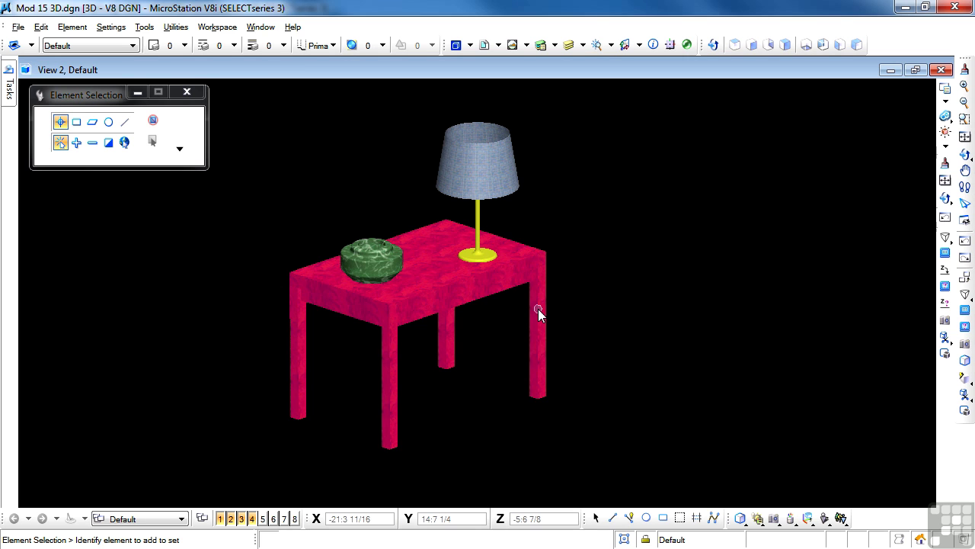
Step: Open the Material Editor and review the Green marble, Shade and Wood red exotic materials in the table palette
left_click(792, 521)
left_click(614, 113)
left_click(597, 126)
left_click(602, 139)
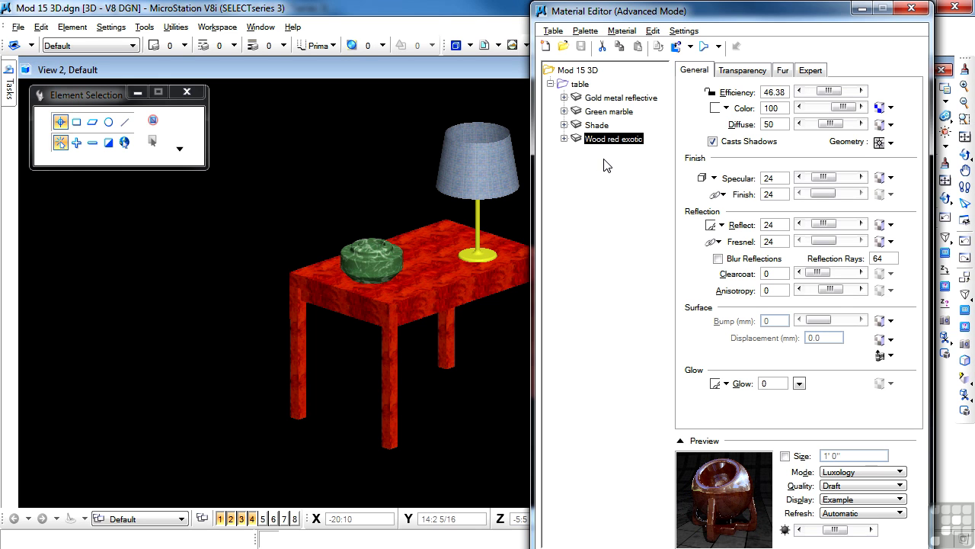
scroll(229, 223, "down", 1)
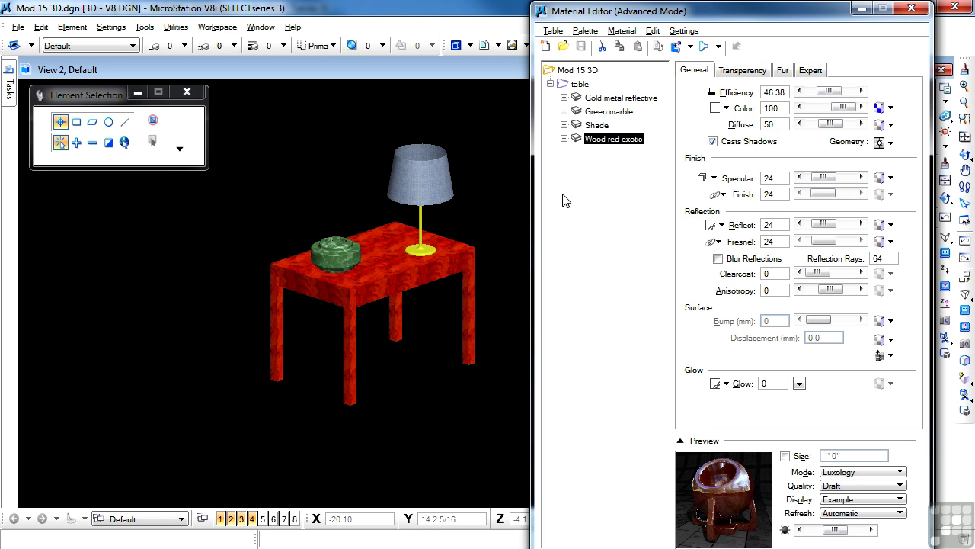
left_click(465, 254)
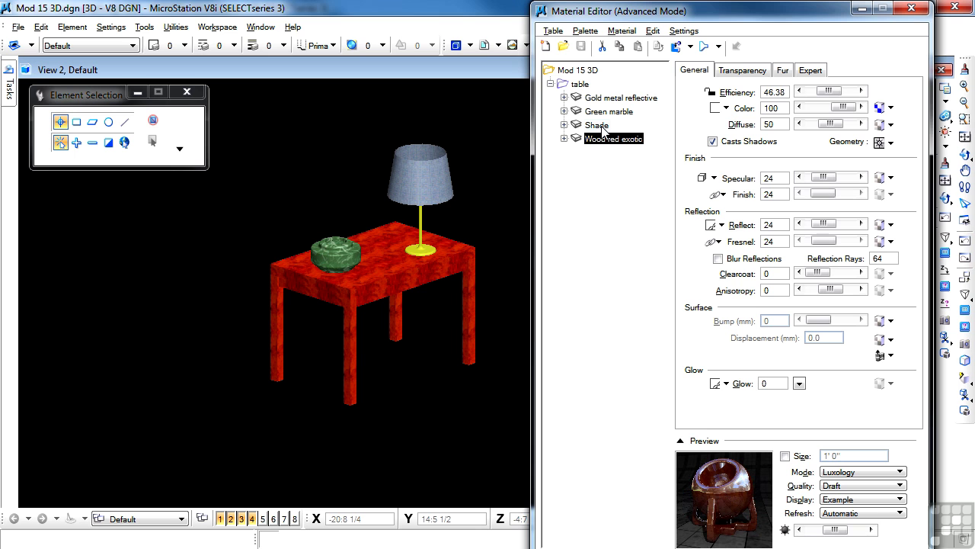